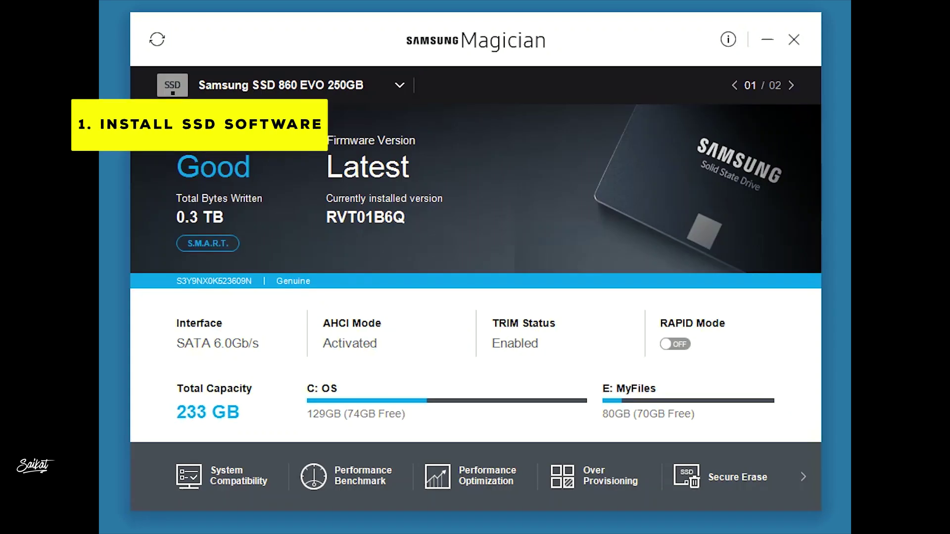
Refresh the drive information and check which Magician version is installed.
left_click(154, 45)
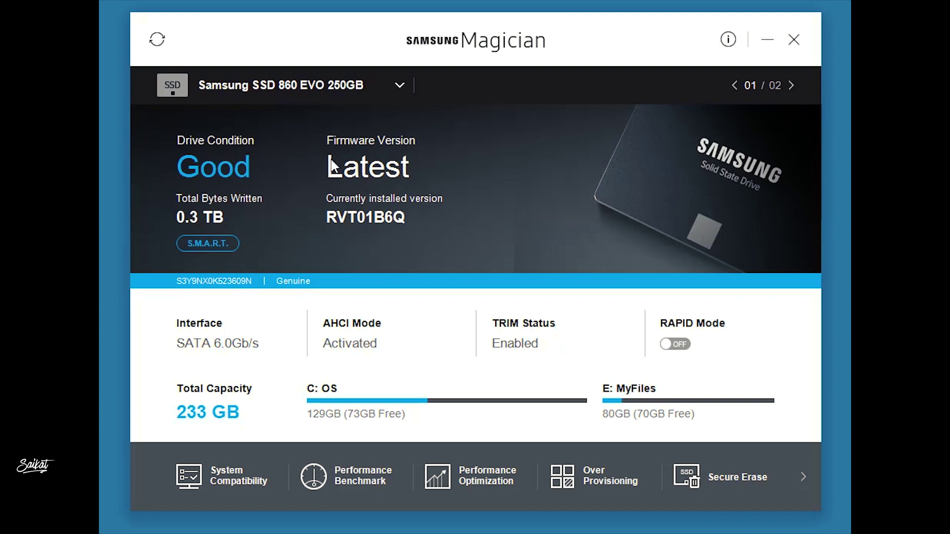
left_click(729, 37)
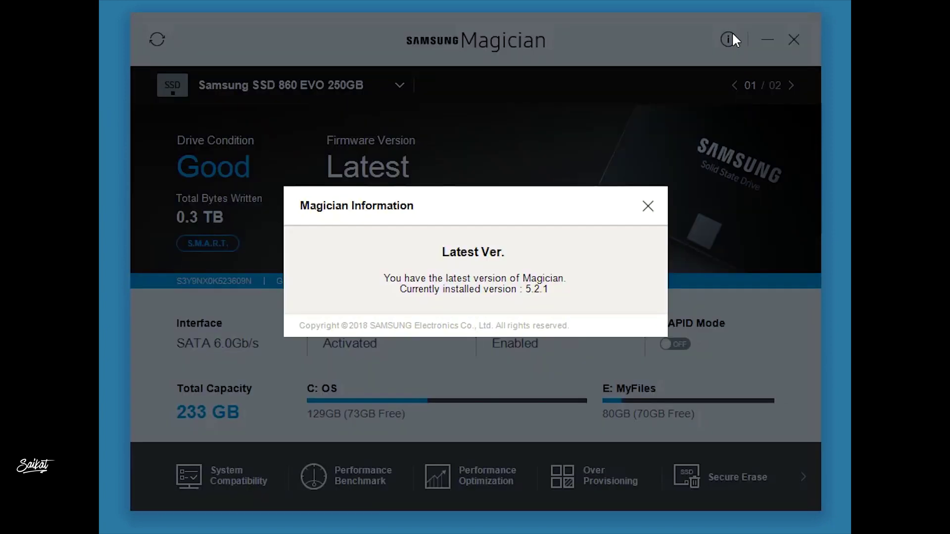
left_click(648, 207)
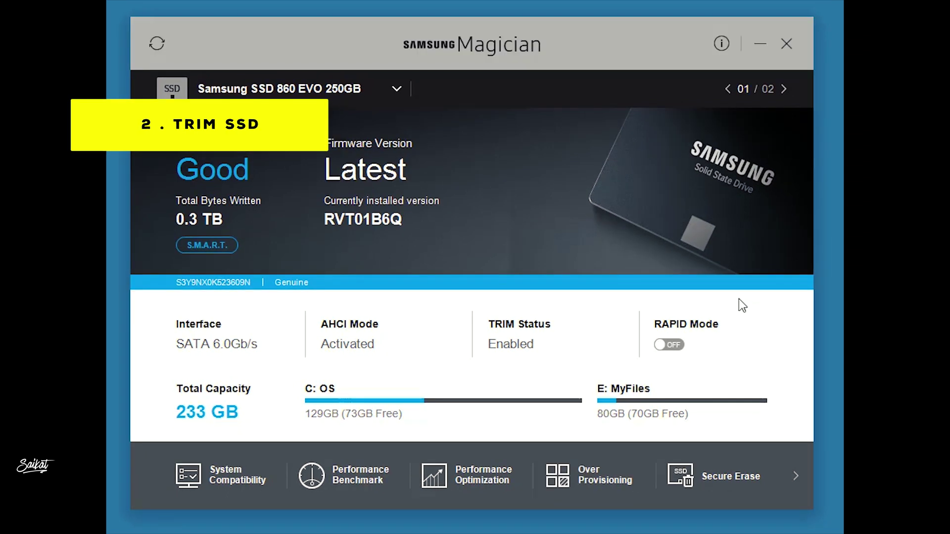
Launch Windows Optimize Drives from Performance Optimization and trim OS (C:), then MyFiles (E:).
left_click(326, 58)
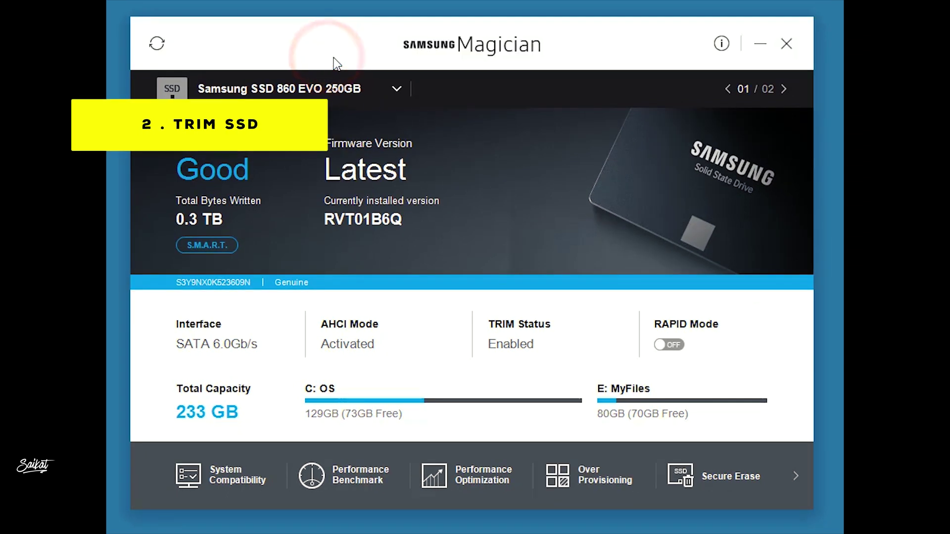
left_click(490, 483)
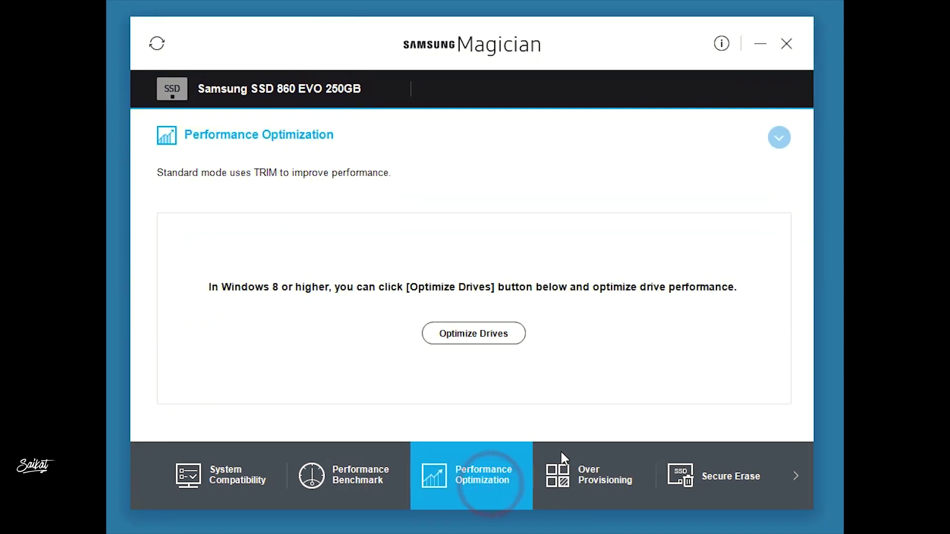
left_click(479, 329)
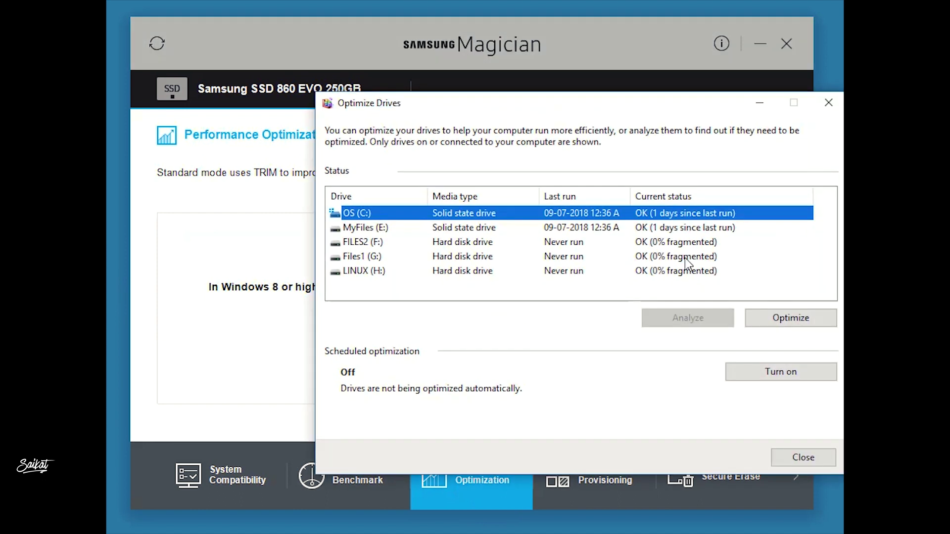
left_click(455, 227)
left_click(411, 214)
left_click(775, 319)
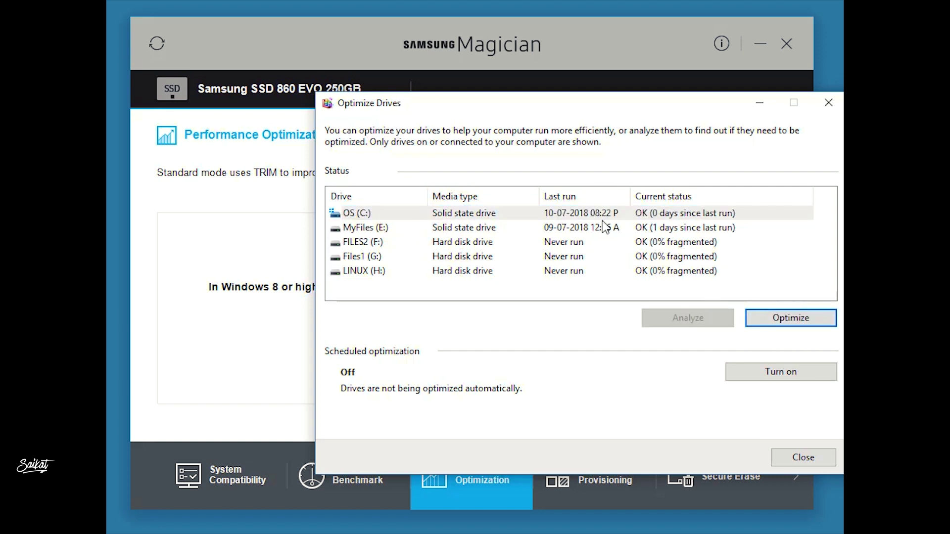
left_click(581, 225)
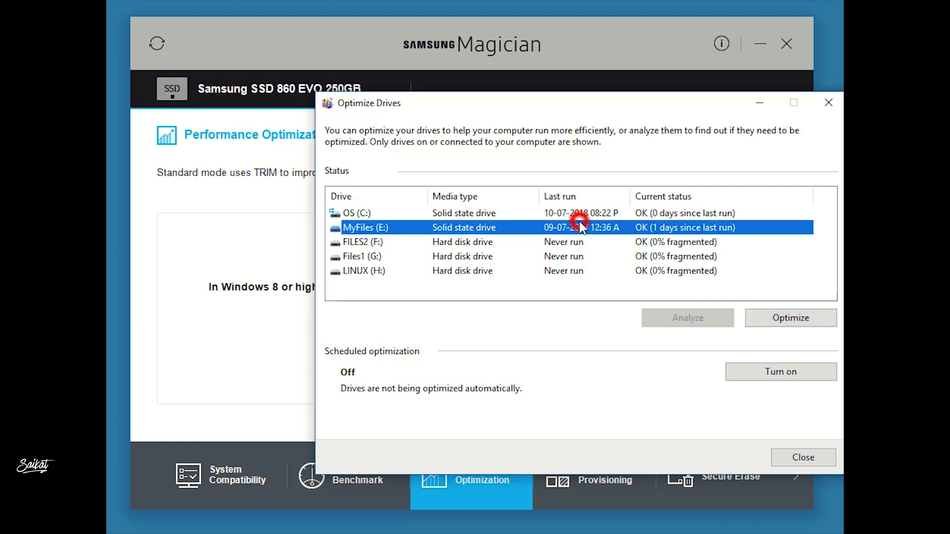
left_click(775, 317)
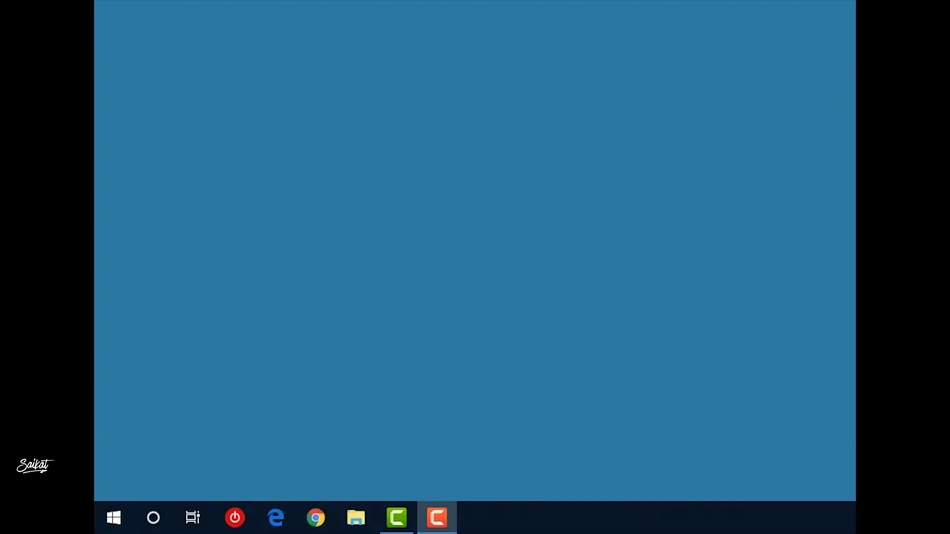
Open Command Prompt as administrator from a Start search for cmd.
left_click(115, 515)
type("cmd")
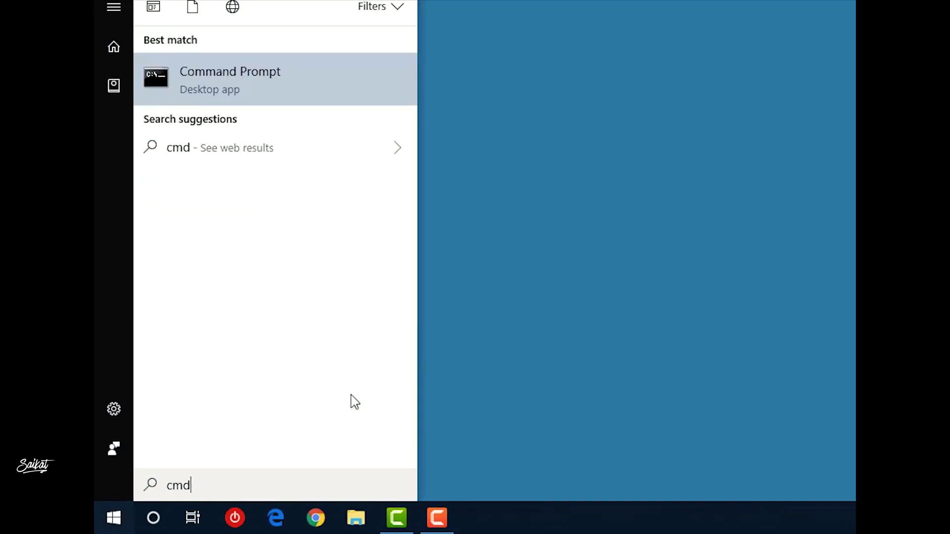
right_click(284, 88)
left_click(233, 103)
left_click(526, 314)
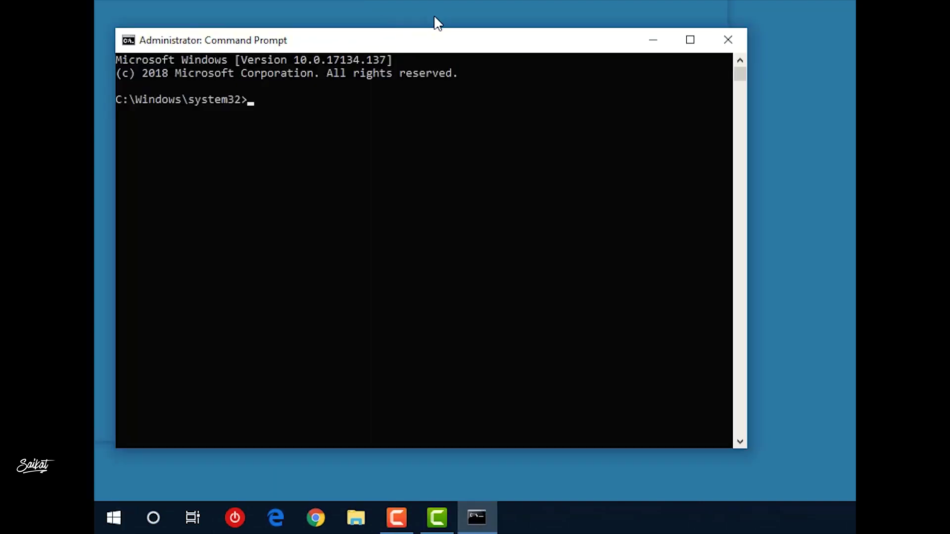
Paste and run 'fsutil behavior query disabledeletenotify', then recall the command and append 0.
left_click(129, 41)
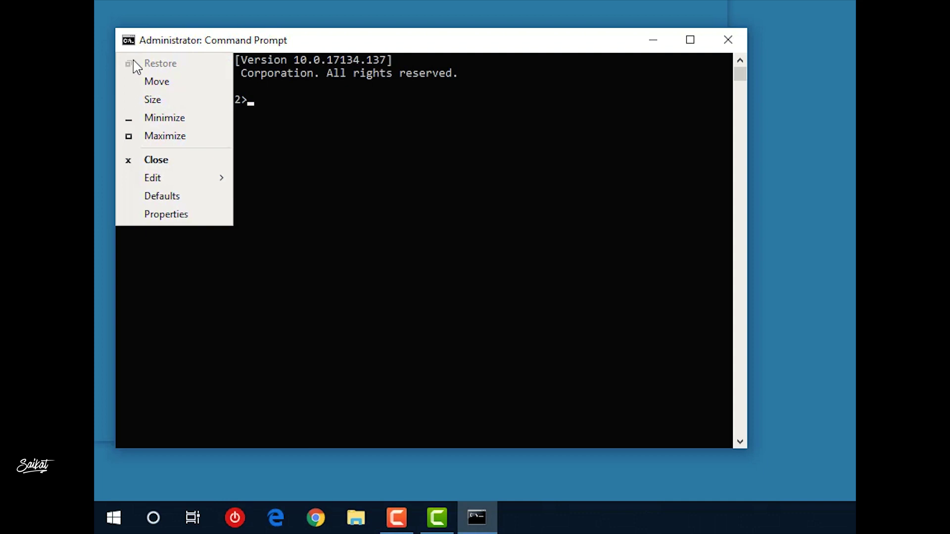
mouse_move(157, 179)
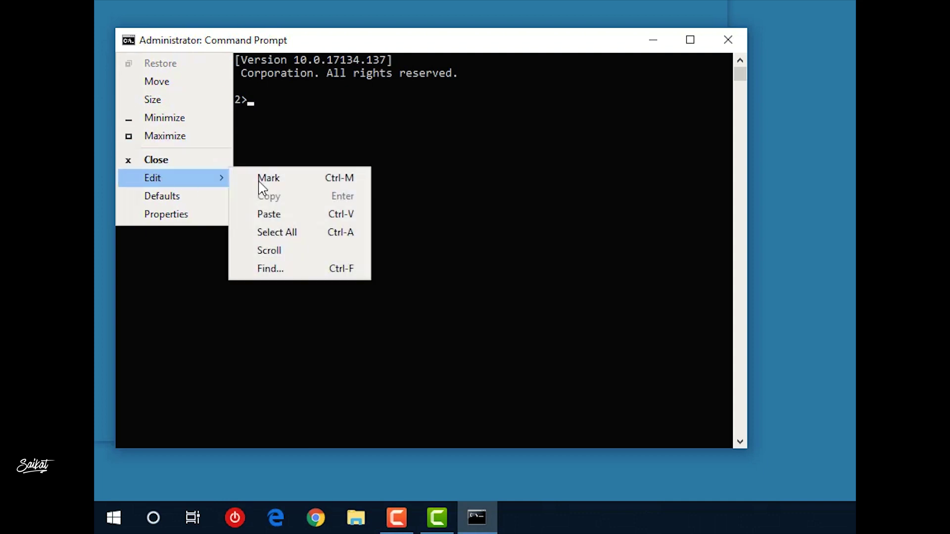
left_click(302, 213)
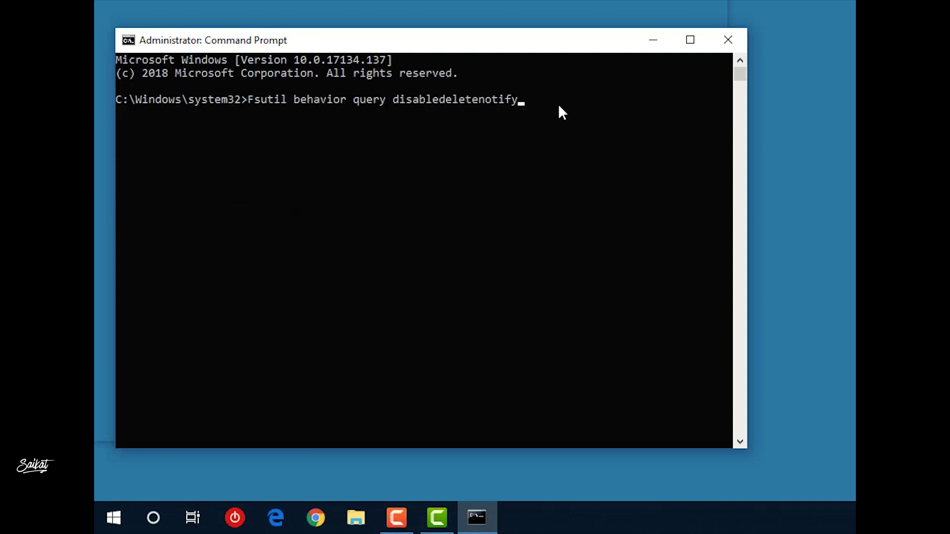
key("Return")
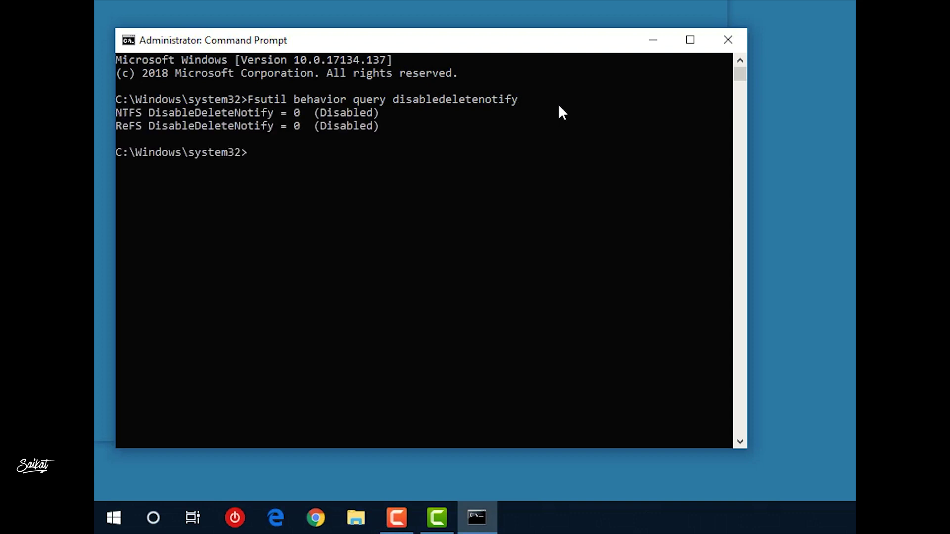
key("Up")
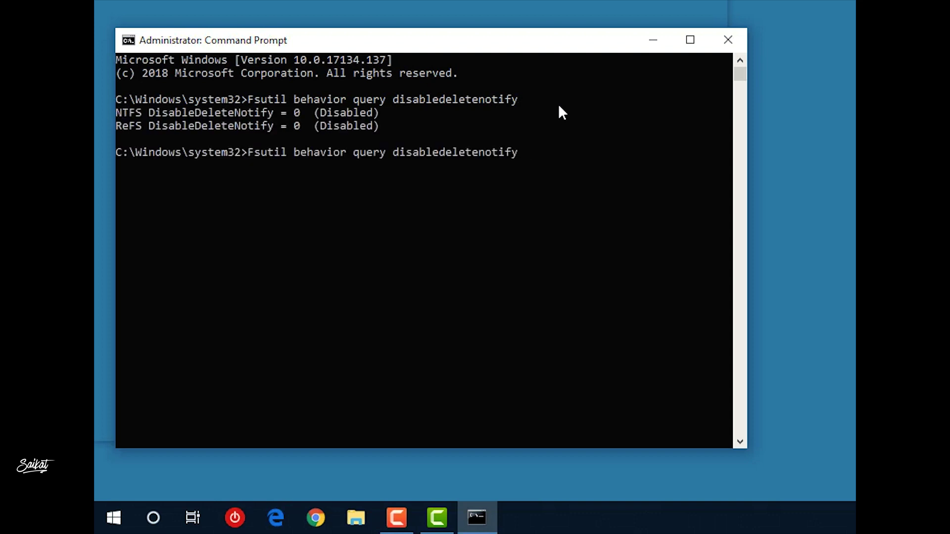
type("0")
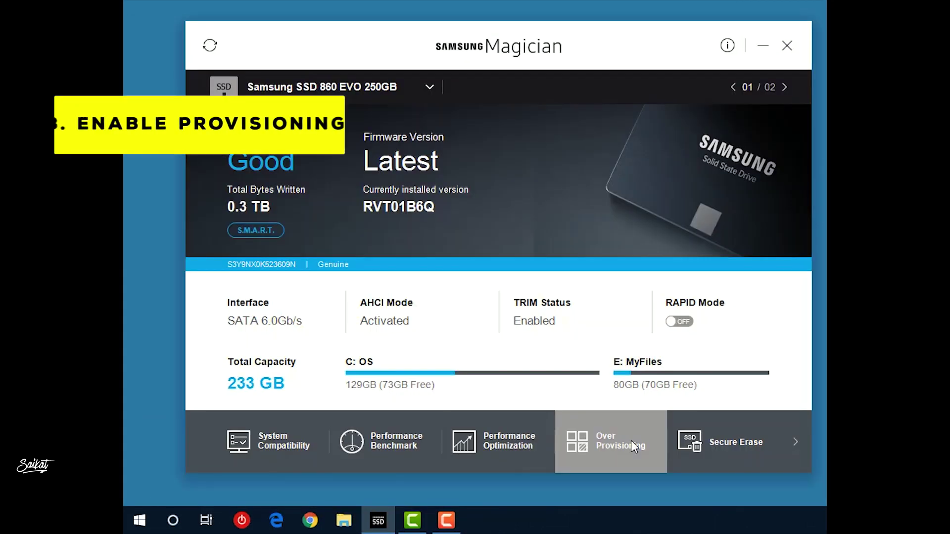
Set the recommended 10% over-provisioning, then confirm Disk 0's 23.29 GB unallocated space in Disk Management.
left_click(631, 441)
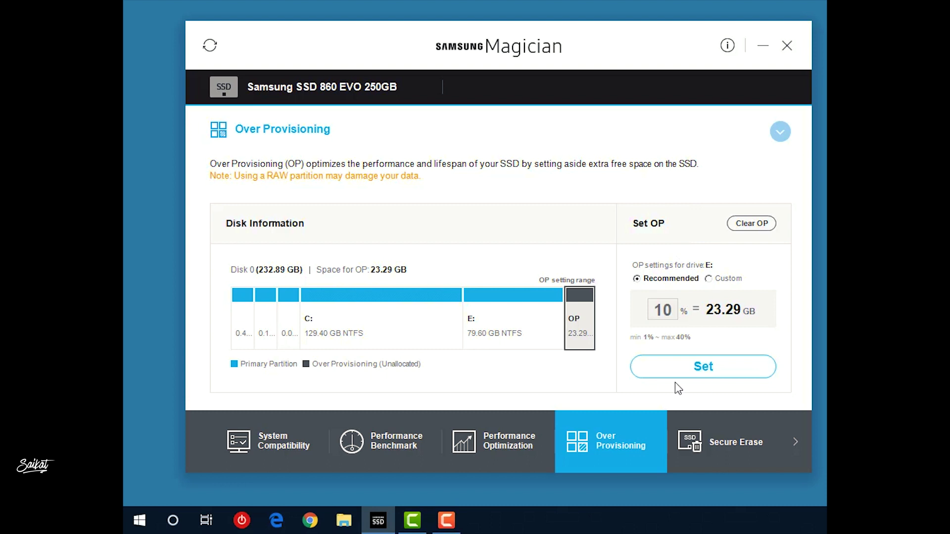
left_click(580, 311)
right_click(139, 517)
left_click(197, 259)
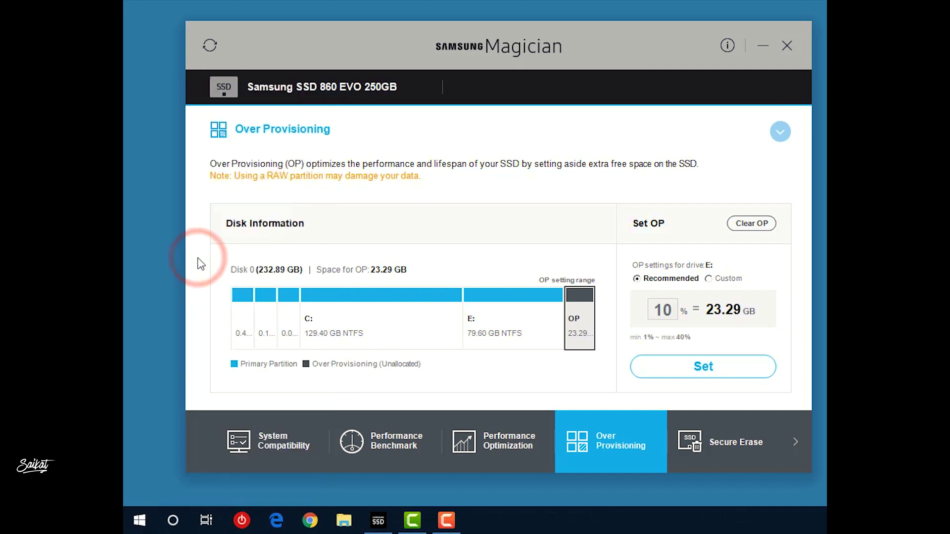
left_click(652, 347)
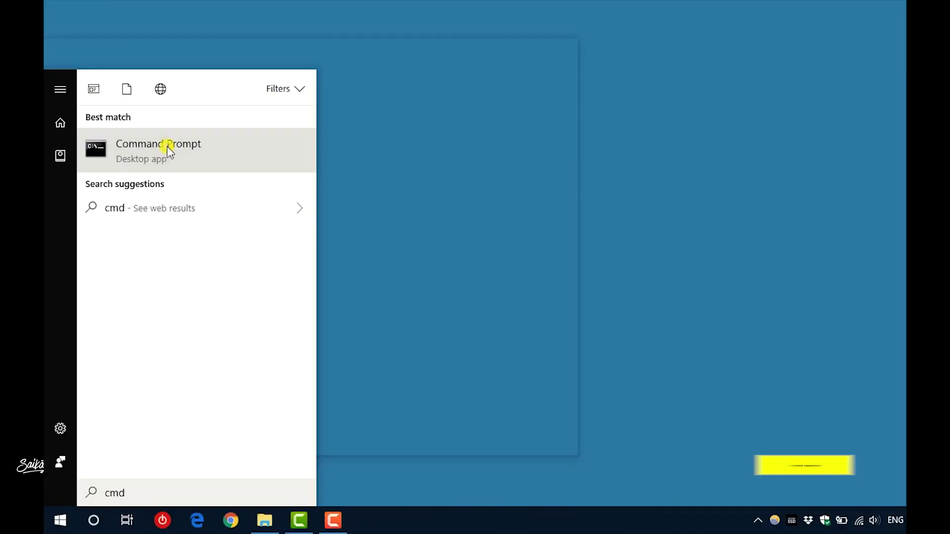
right_click(167, 148)
Run 'powercfg /h off' in an administrator Command Prompt to disable hibernation.
left_click(195, 171)
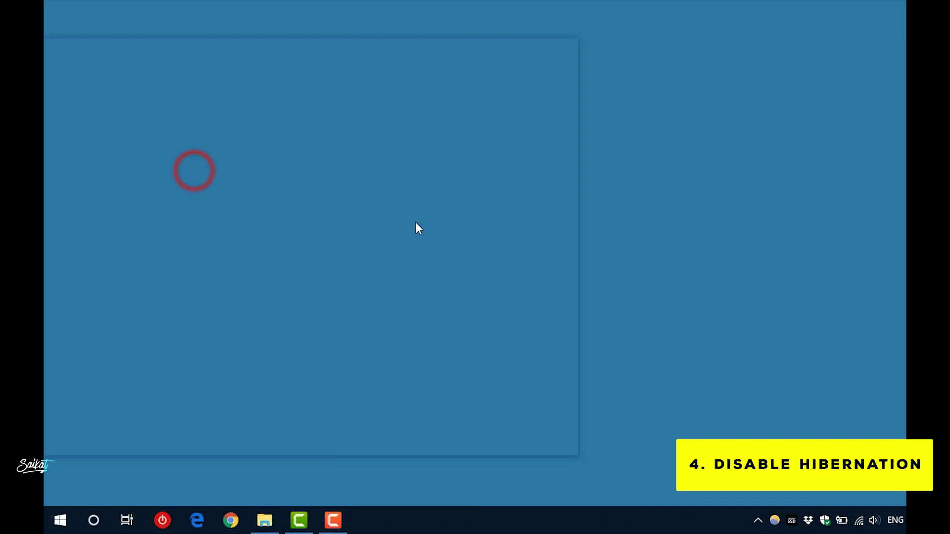
type("powercfg ")
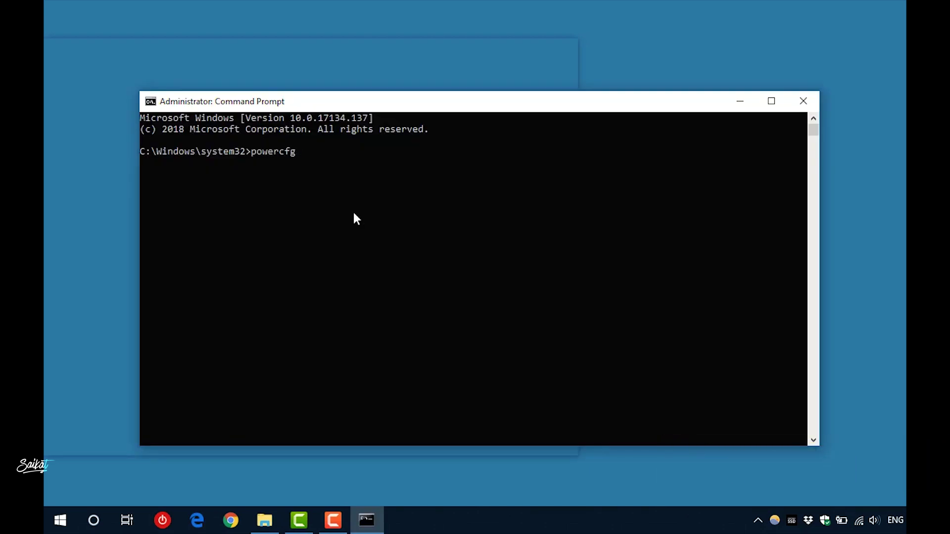
type("/h off")
key("Return")
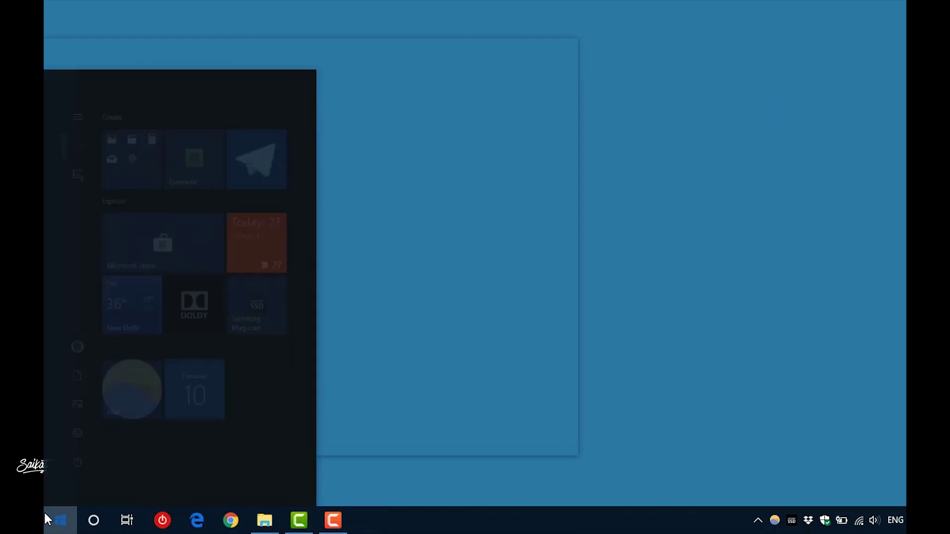
Open Control Panel and search 'power' to reach Power Options.
type("contro")
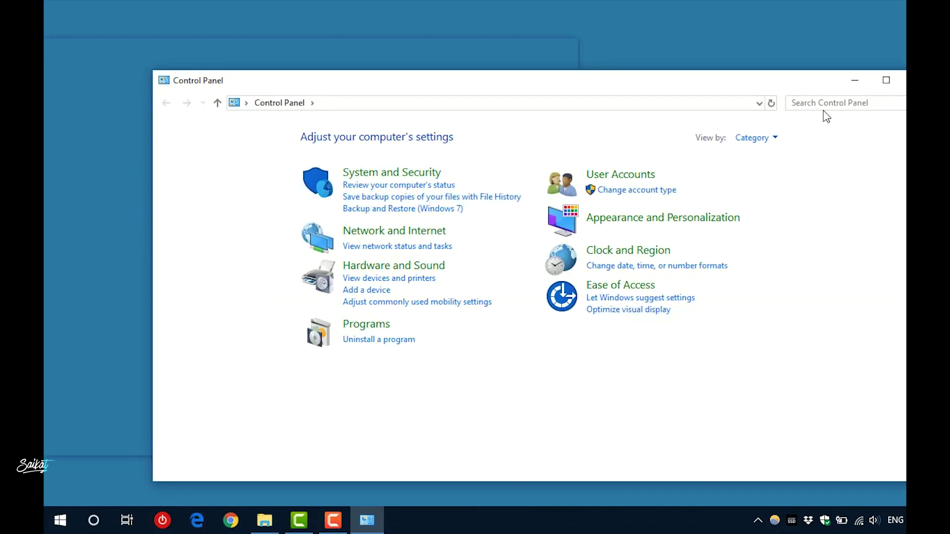
left_click_drag(759, 79, 697, 64)
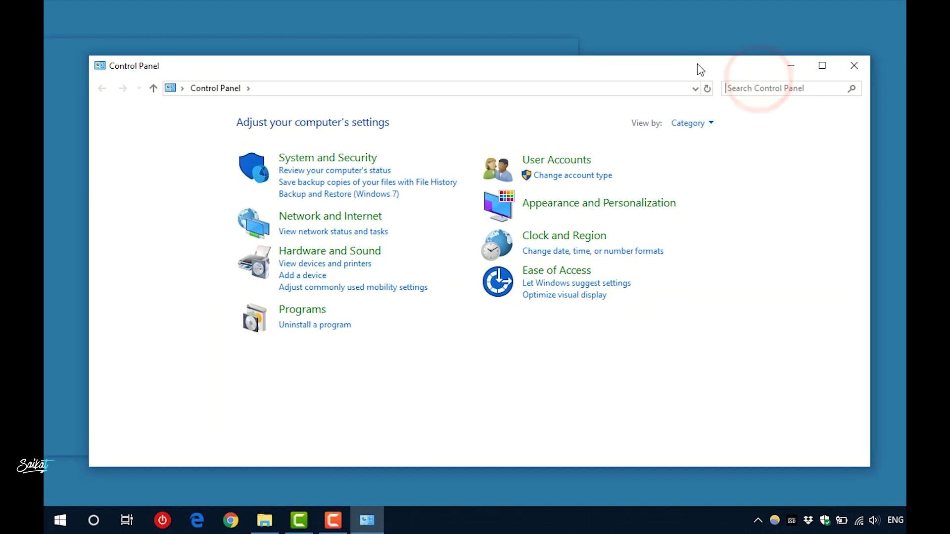
left_click(747, 88)
type("po")
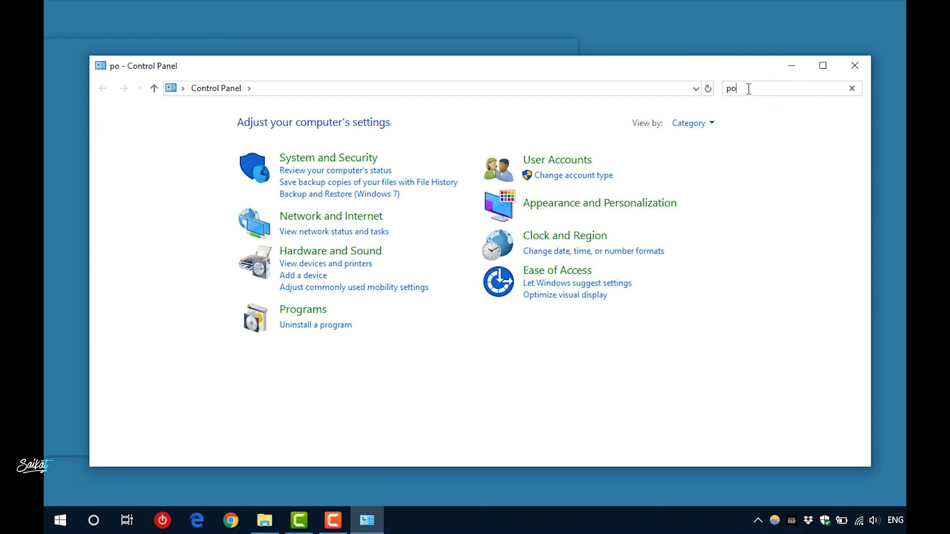
type("wer")
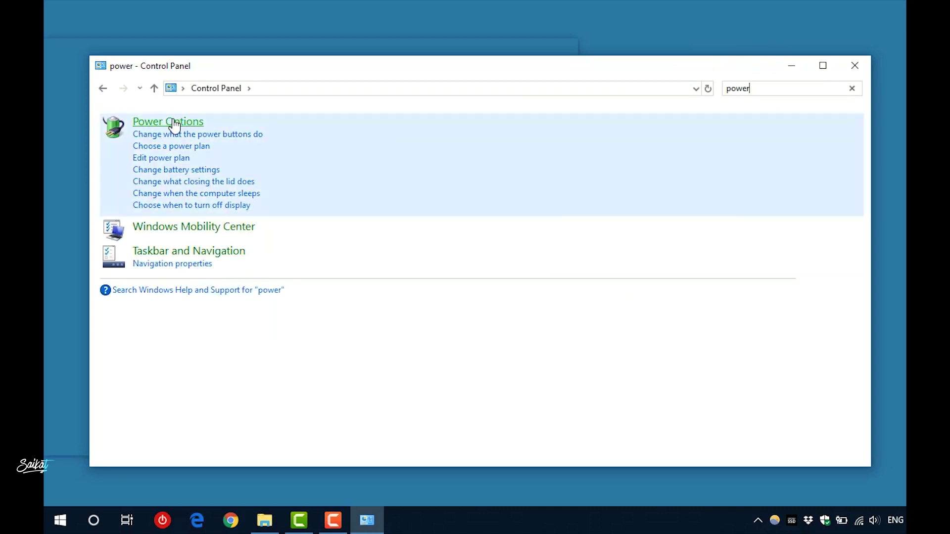
left_click(171, 121)
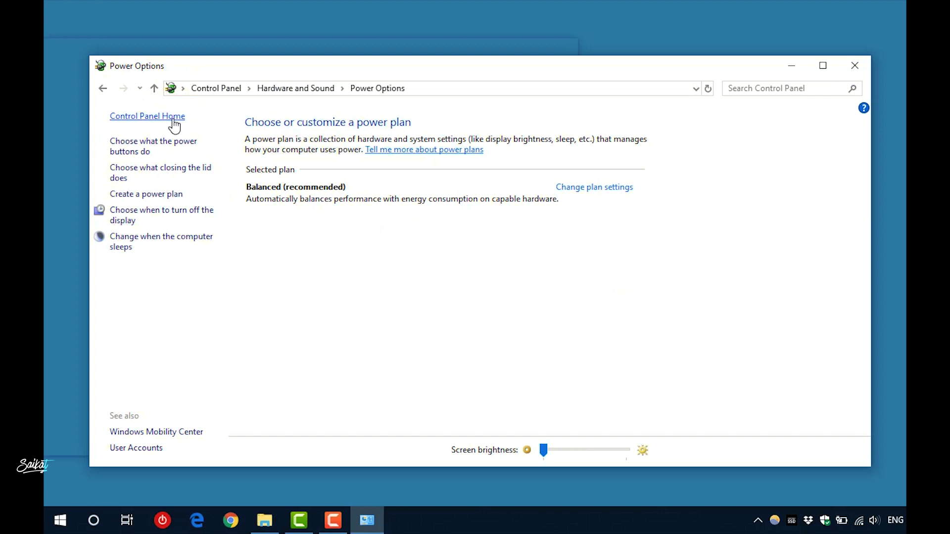
Review the lid settings, then unlock the power button shutdown settings showing only Sleep and Lock.
left_click(201, 171)
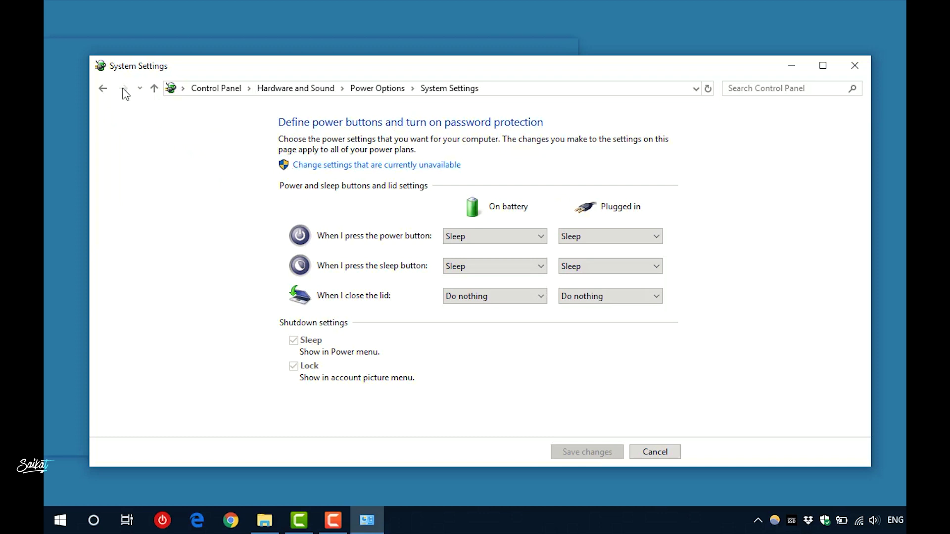
left_click(104, 90)
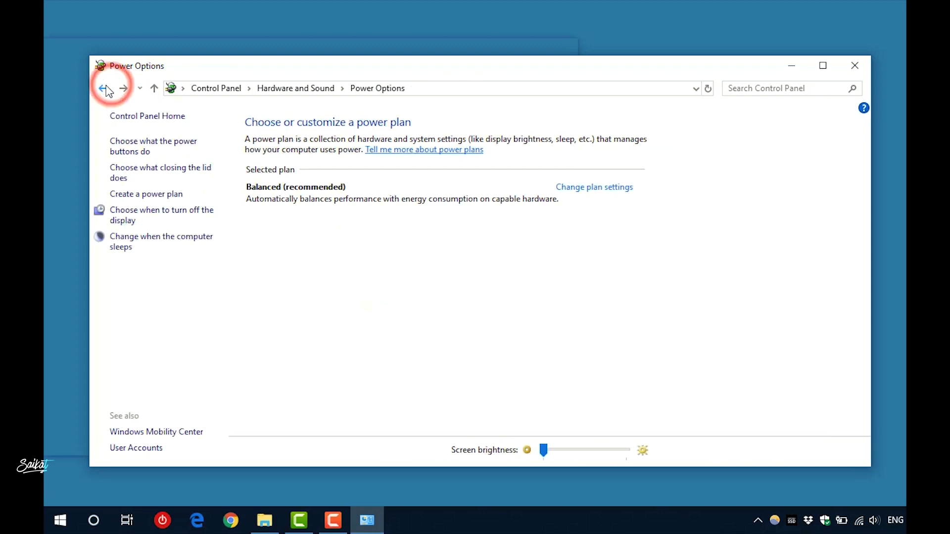
left_click(148, 151)
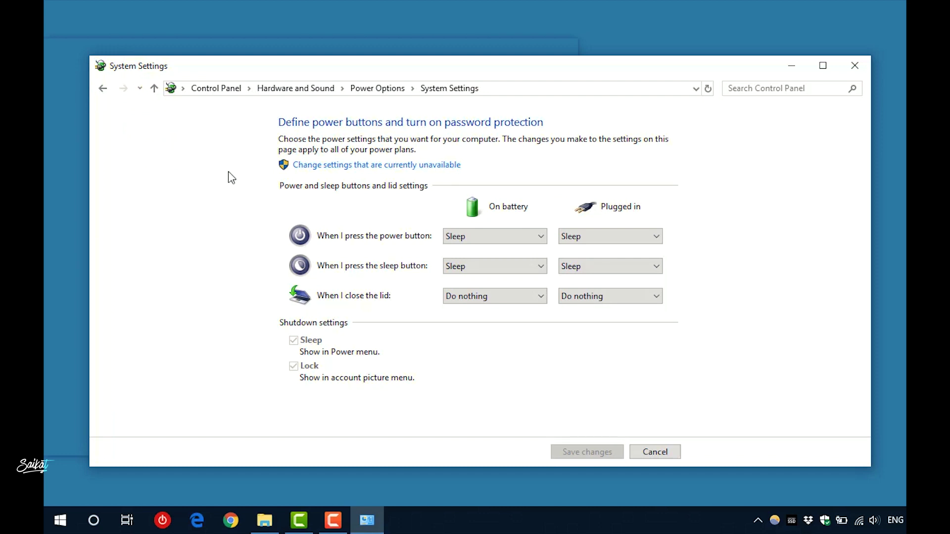
left_click(365, 168)
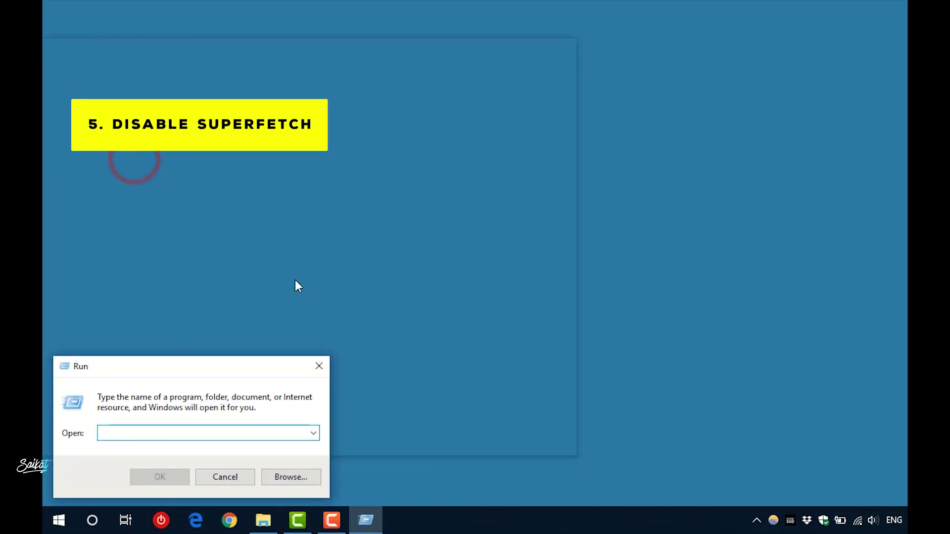
Launch services.msc and open Superfetch's properties, confirming startup type Disabled and status Stopped.
left_click(146, 431)
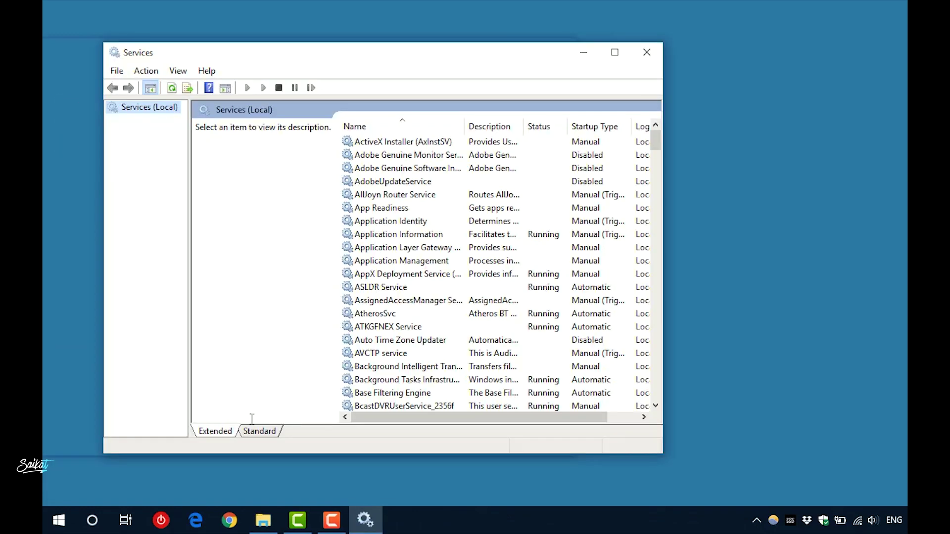
left_click_drag(656, 148, 656, 321)
left_click(379, 274)
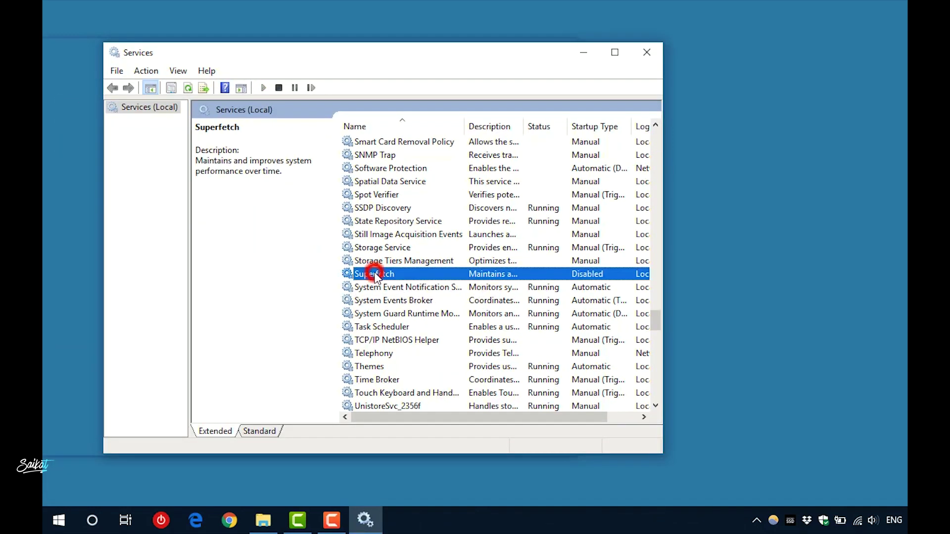
double_click(414, 273)
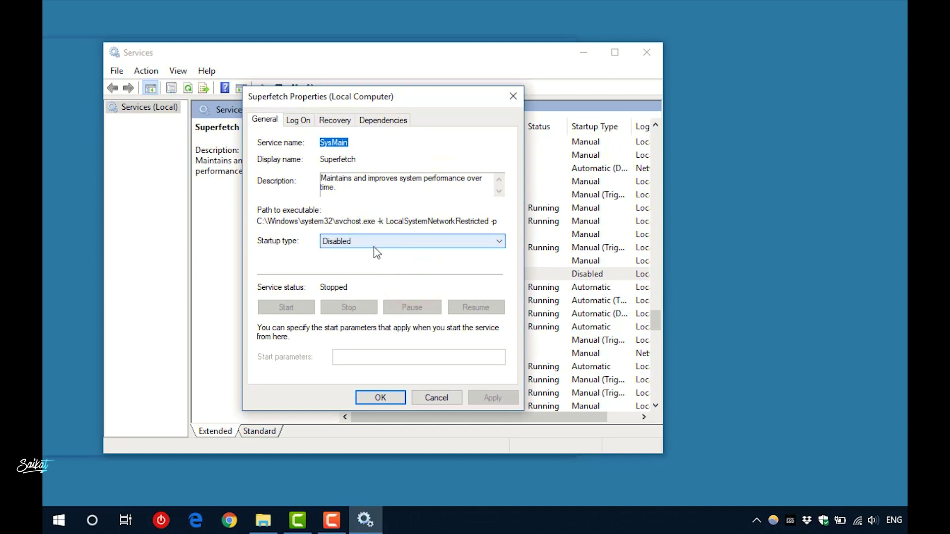